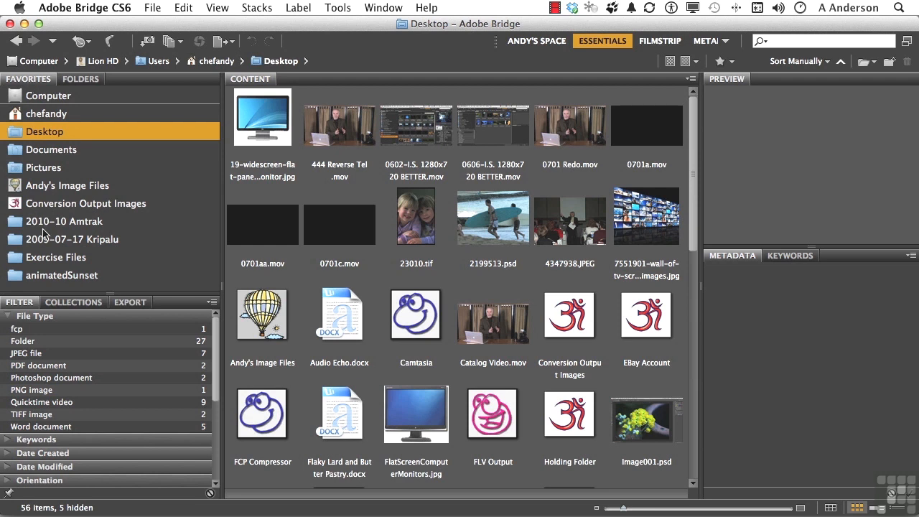
# Step: Open BonnieAtGolf.psd from folder 07 of the Exercise Files in Photoshop
pyautogui.click(46, 260)
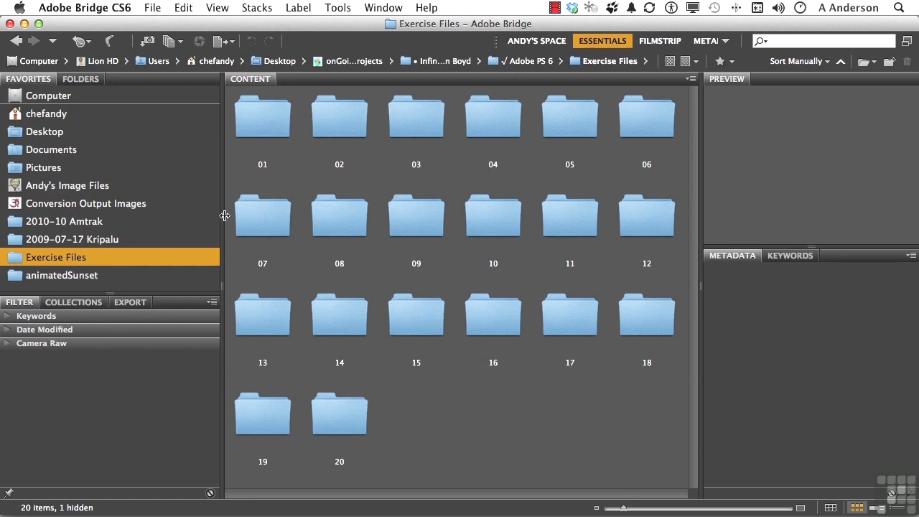
pyautogui.doubleClick(273, 223)
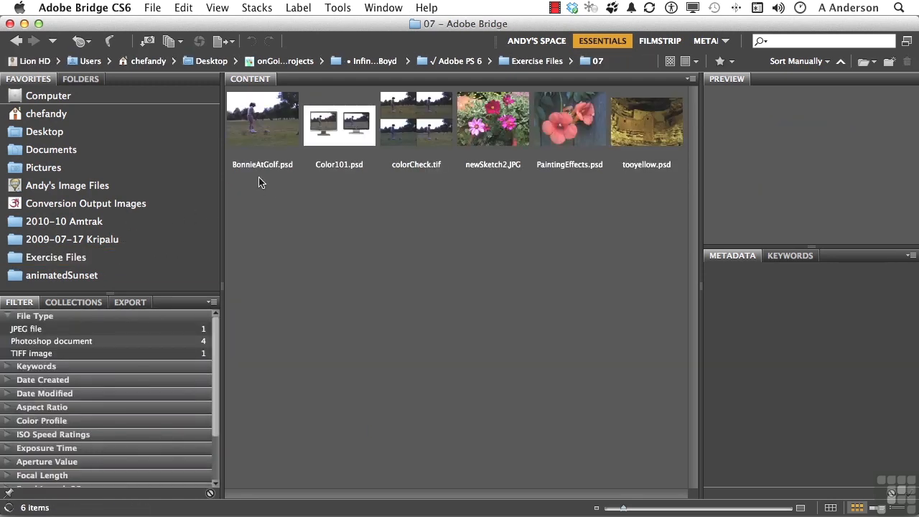
pyautogui.click(261, 128)
pyautogui.doubleClick(261, 128)
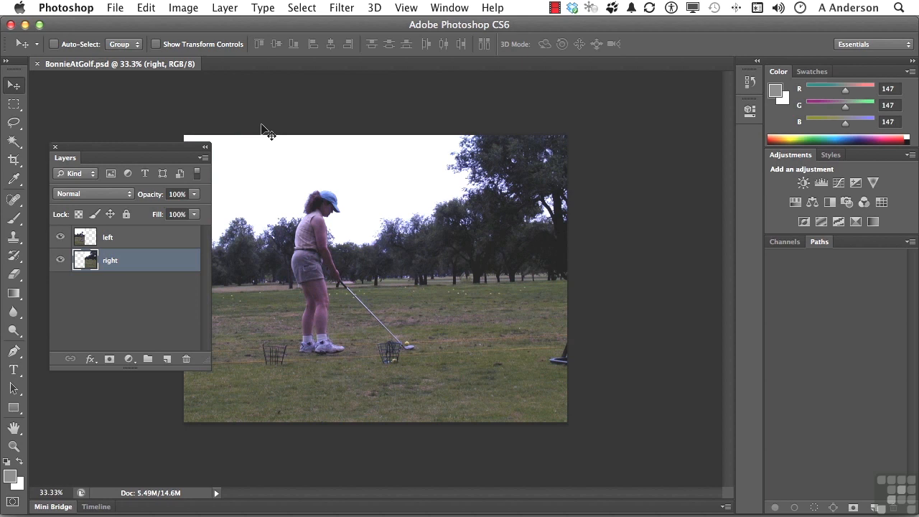
# Step: Hide and reshow the "left" layer and the "right" layer in turn to see which half of the photo each holds
pyautogui.click(60, 238)
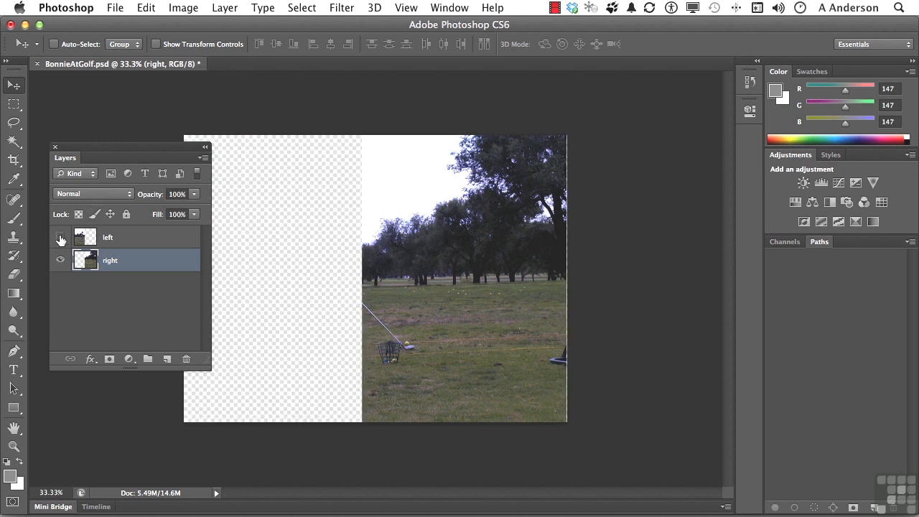
pyautogui.click(61, 238)
pyautogui.click(60, 262)
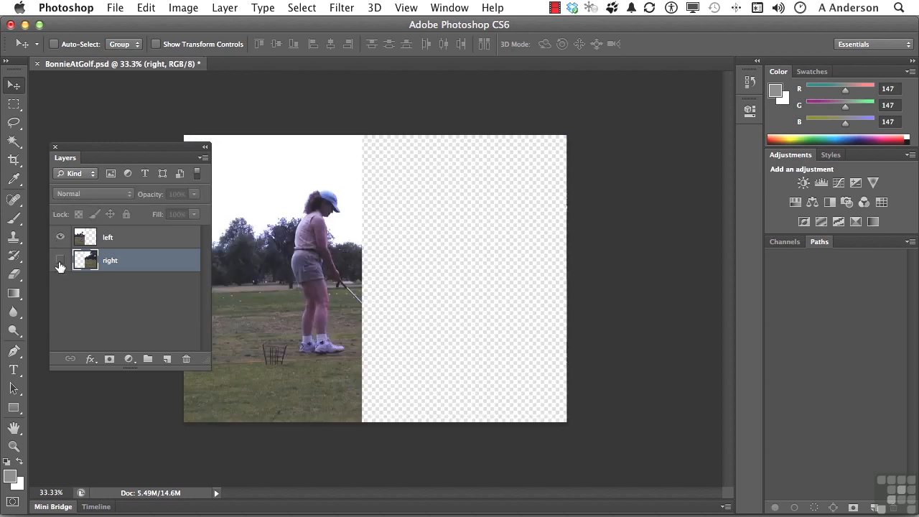
pyautogui.click(60, 262)
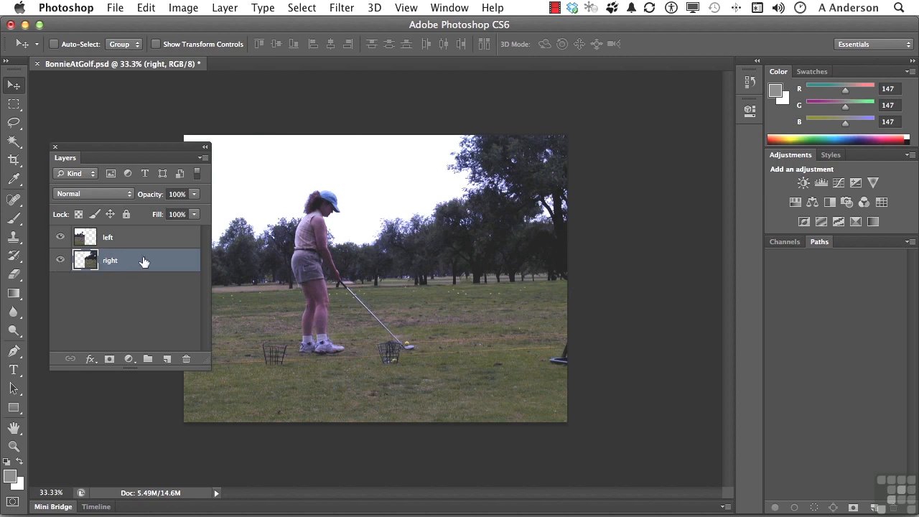
# Step: Add a Color Balance adjustment layer directly above the "right" layer and set its midtones Yellow–Blue value to -19
pyautogui.click(129, 359)
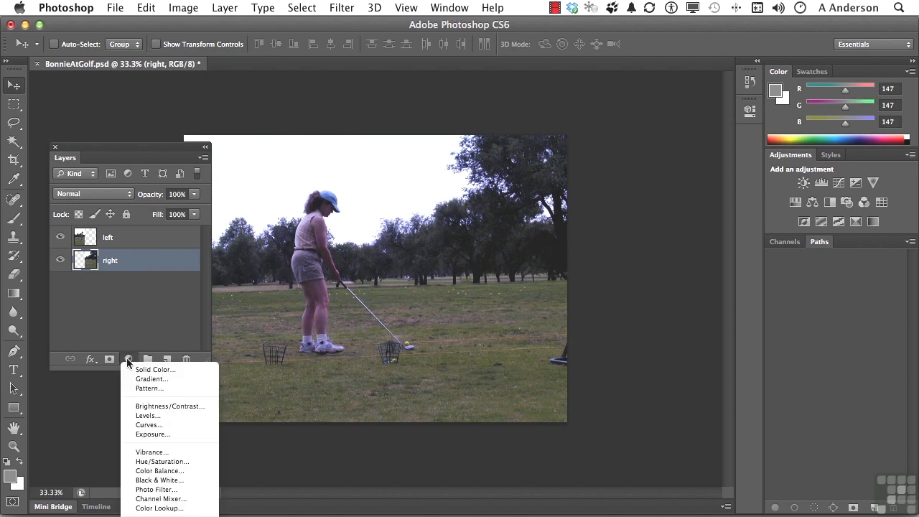
pyautogui.click(159, 472)
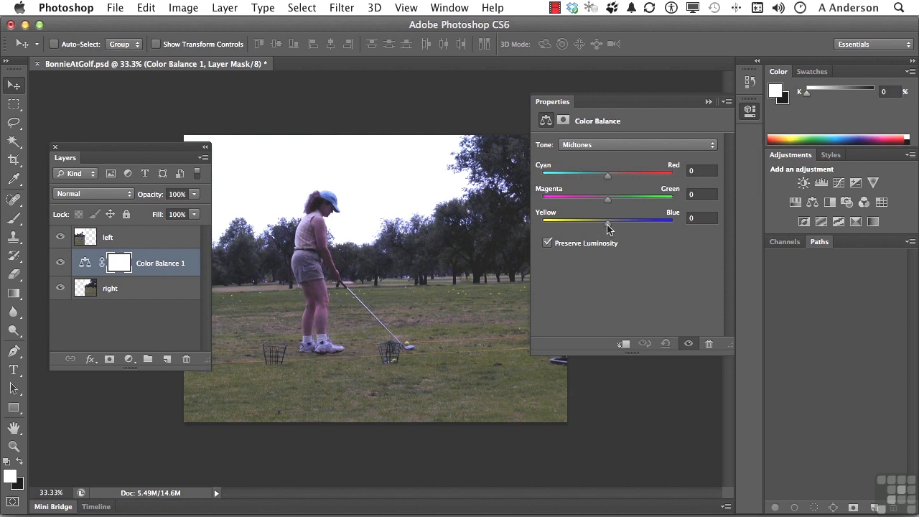
pyautogui.moveTo(608, 228); pyautogui.dragTo(614, 228)
pyautogui.click(708, 218)
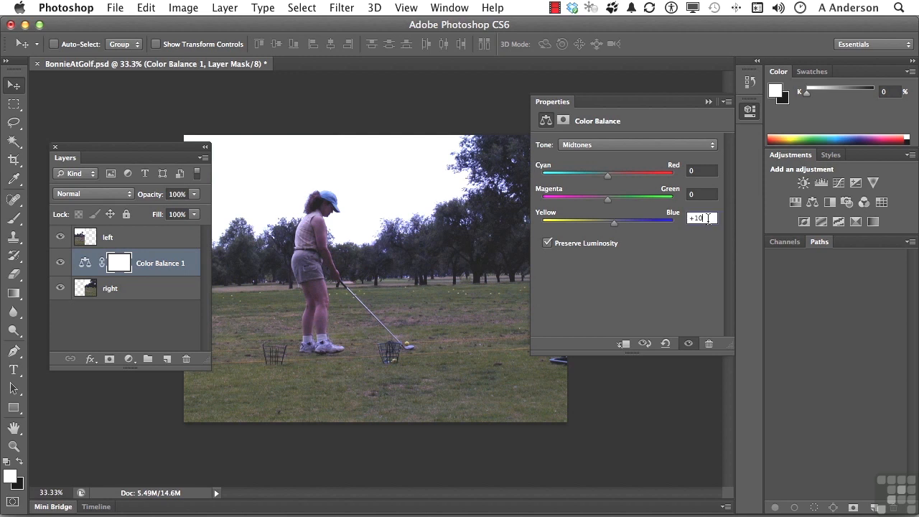
pyautogui.press('Down')
pyautogui.press('Down')
pyautogui.press('Down')
pyautogui.press('Down')
pyautogui.press('Down')
pyautogui.press('Down')
pyautogui.press('Down')
pyautogui.press('Down')
pyautogui.press('Down')
pyautogui.press('Down')
pyautogui.press('Down')
pyautogui.press('Down')
pyautogui.press('Down')
# Step: Set the midtones Magenta–Green value of the Color Balance adjustment to +19
pyautogui.click(701, 194)
pyautogui.write('4')
pyautogui.press('Return')
pyautogui.press('Up')
pyautogui.press('Up')
pyautogui.press('Up')
pyautogui.press('Up')
pyautogui.press('Up')
pyautogui.press('Up')
pyautogui.press('Up')
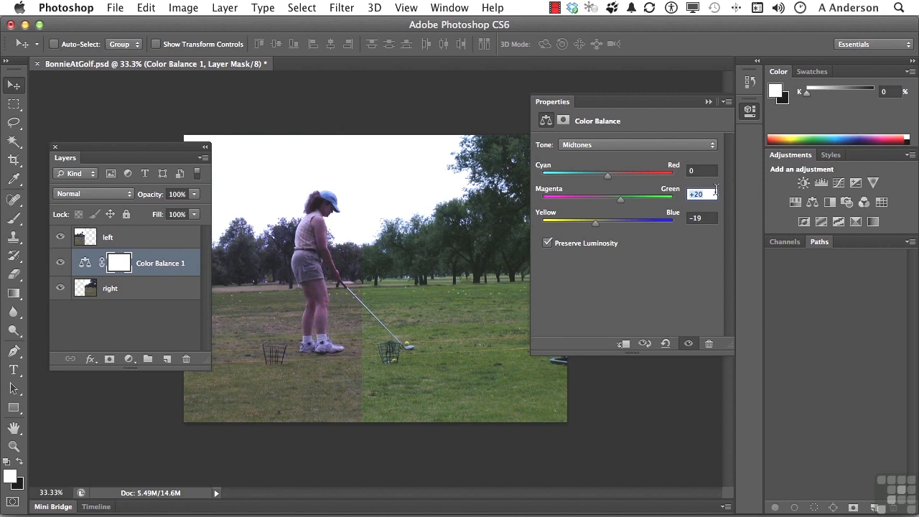
pyautogui.press('Down')
# Step: Shift the Color Balance highlights slightly toward yellow on the Yellow–Blue scale and collapse the adjustment's settings
pyautogui.click(630, 145)
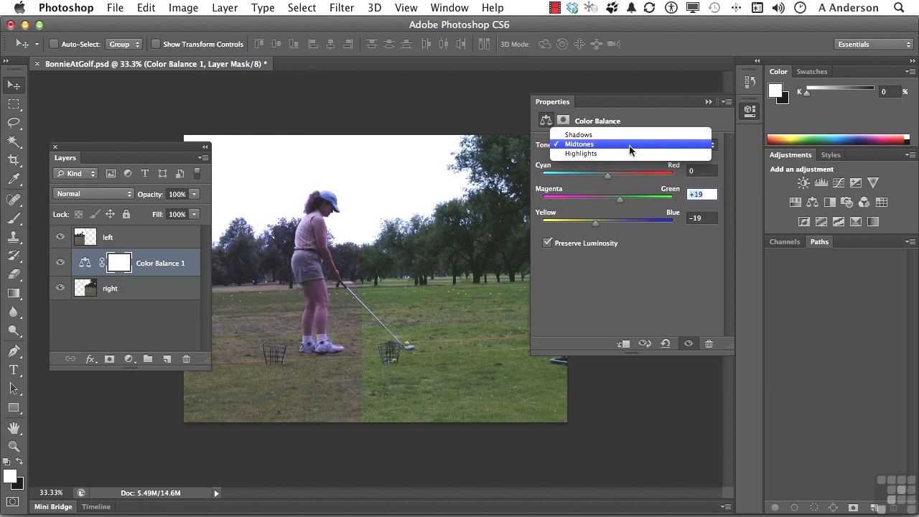
pyautogui.click(626, 154)
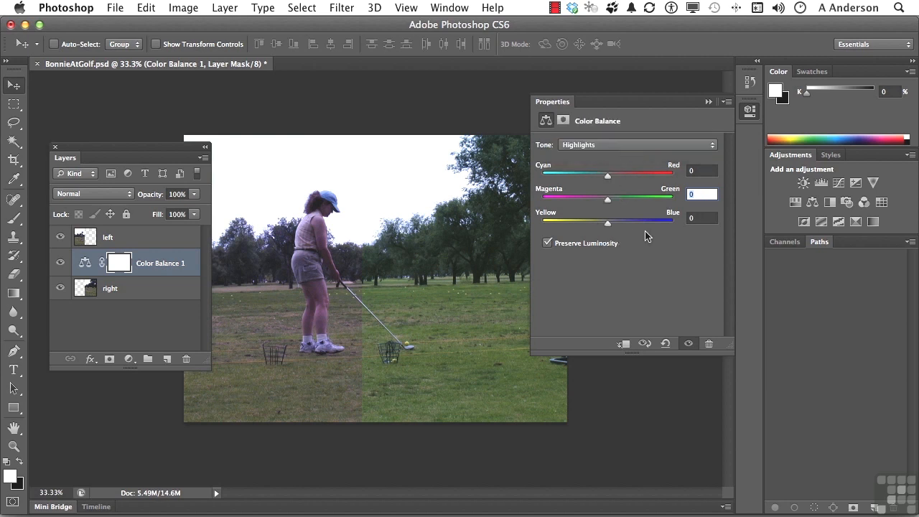
pyautogui.click(699, 218)
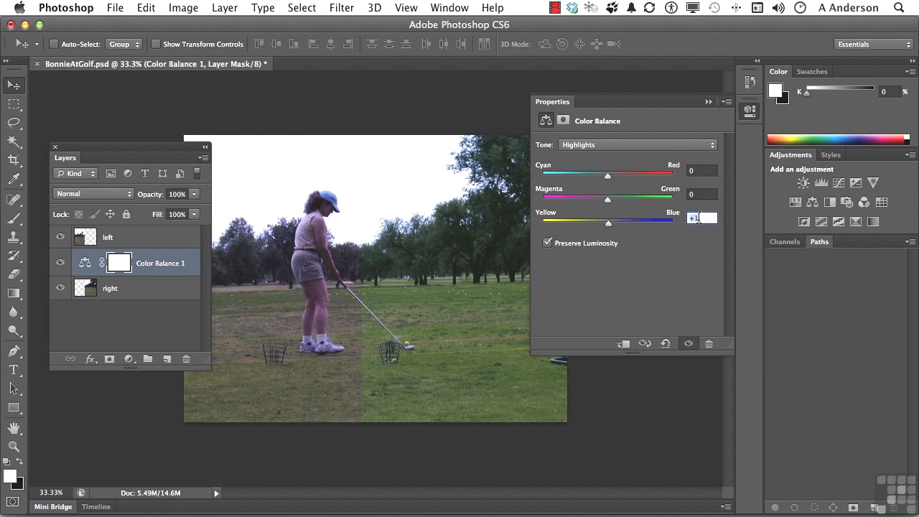
pyautogui.press('Down')
pyautogui.press('Down')
pyautogui.press('Down')
pyautogui.click(708, 102)
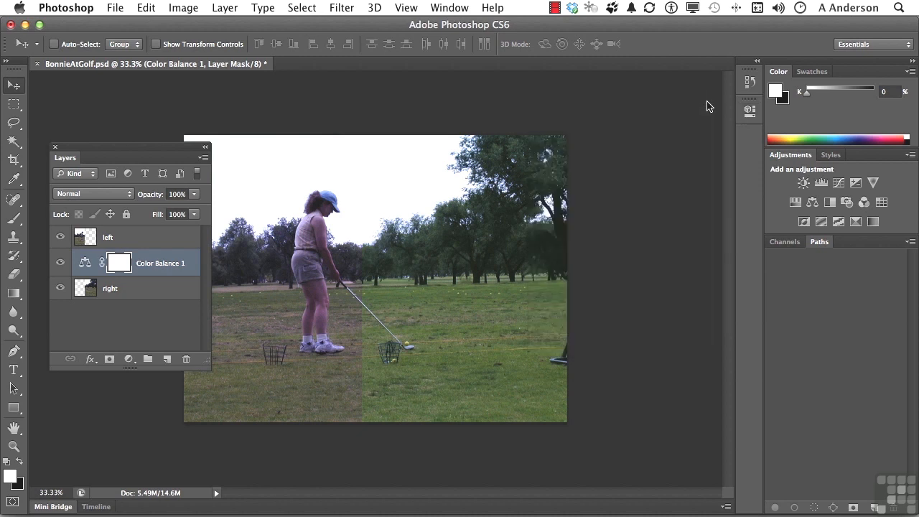
# Step: Move the Color Balance layer above the "left" layer, comparing the photo with the adjustment off and on before and after the move
pyautogui.click(60, 263)
pyautogui.click(60, 263)
pyautogui.moveTo(84, 267); pyautogui.dragTo(84, 235)
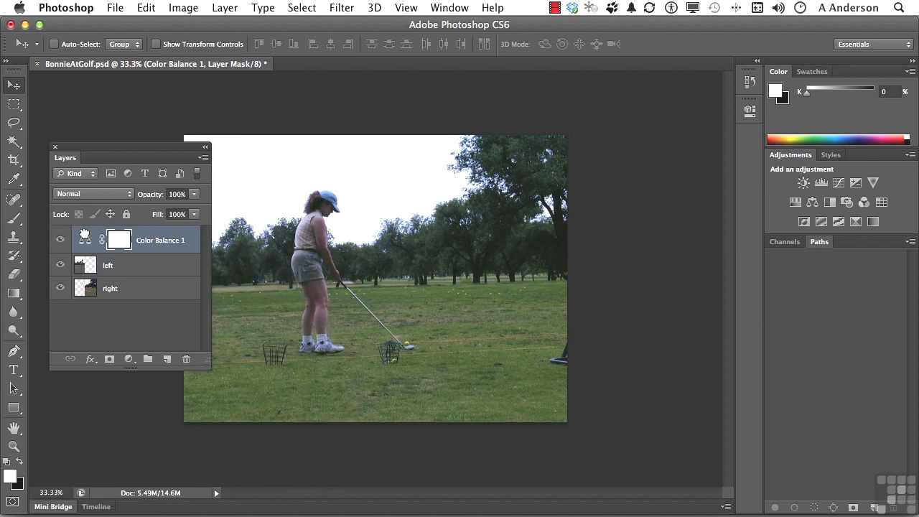
pyautogui.click(59, 241)
pyautogui.click(59, 241)
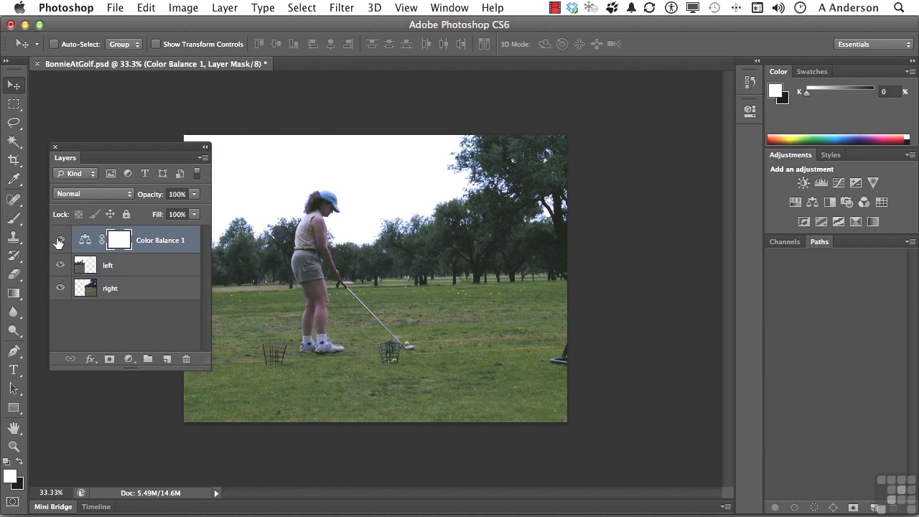